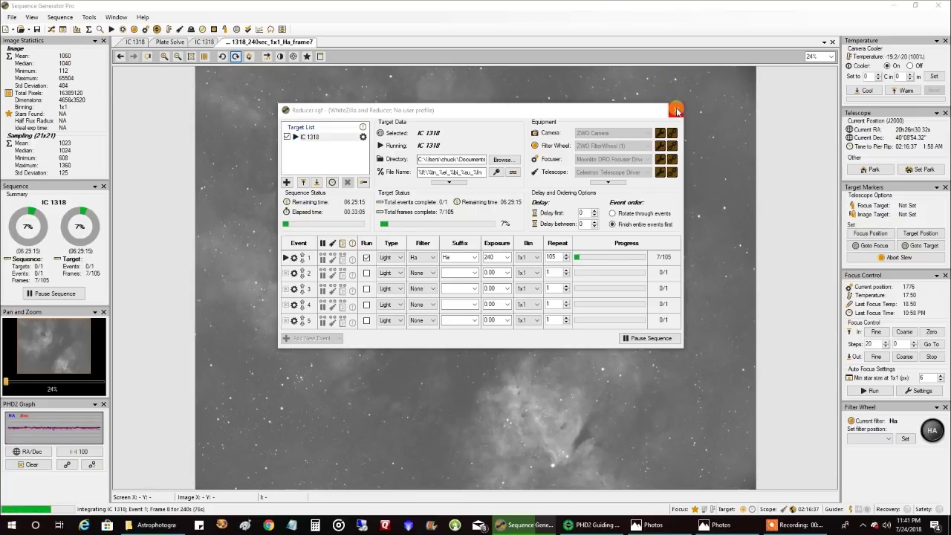
- Close the IC 1318 sequence window and switch to PHD2 Guiding to review the guiding graph
left_click(676, 109)
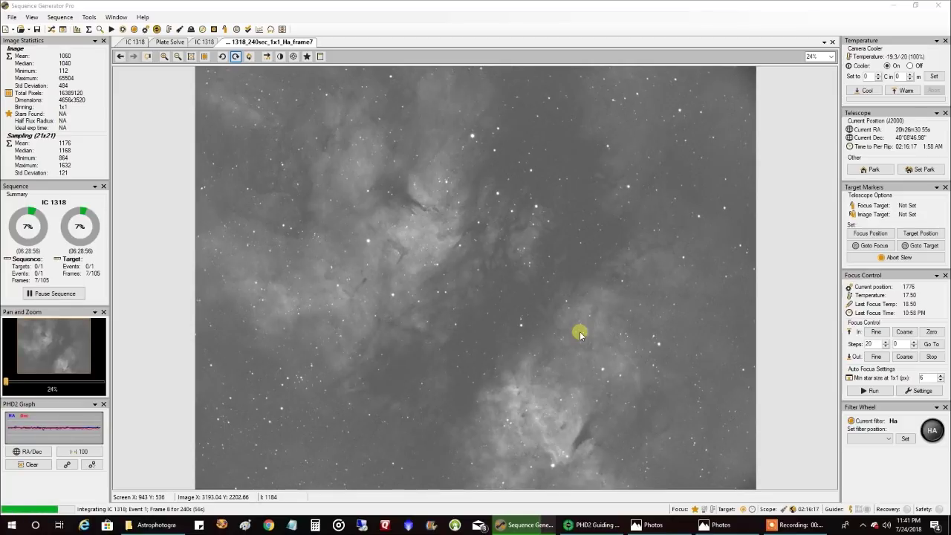
left_click(580, 525)
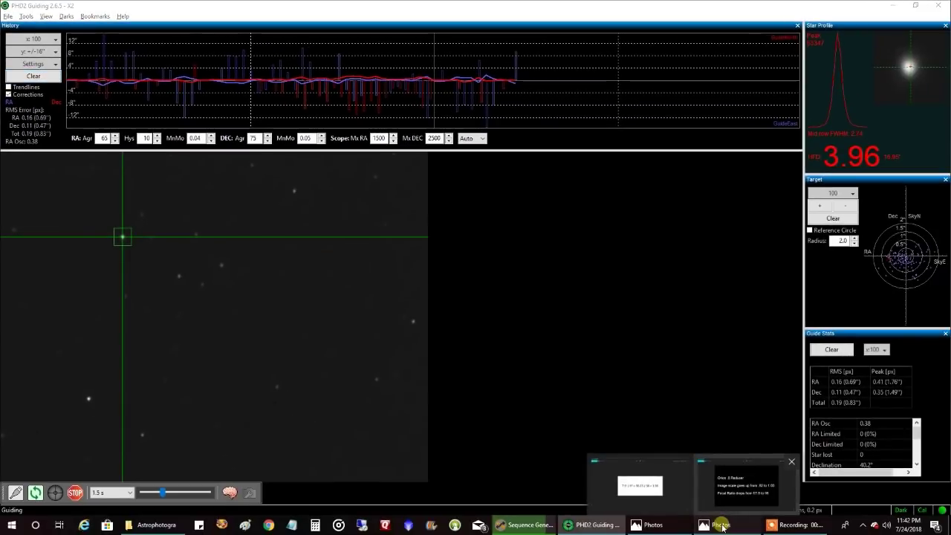
- Switch to Photos to view the reducer.jpg notes and the picture with the image scale calculation
left_click(791, 512)
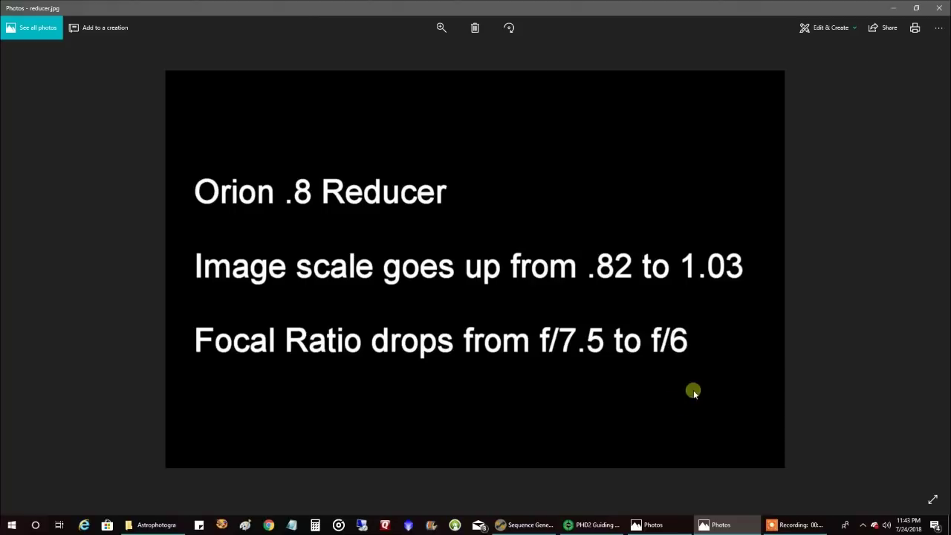
mouse_move(658, 523)
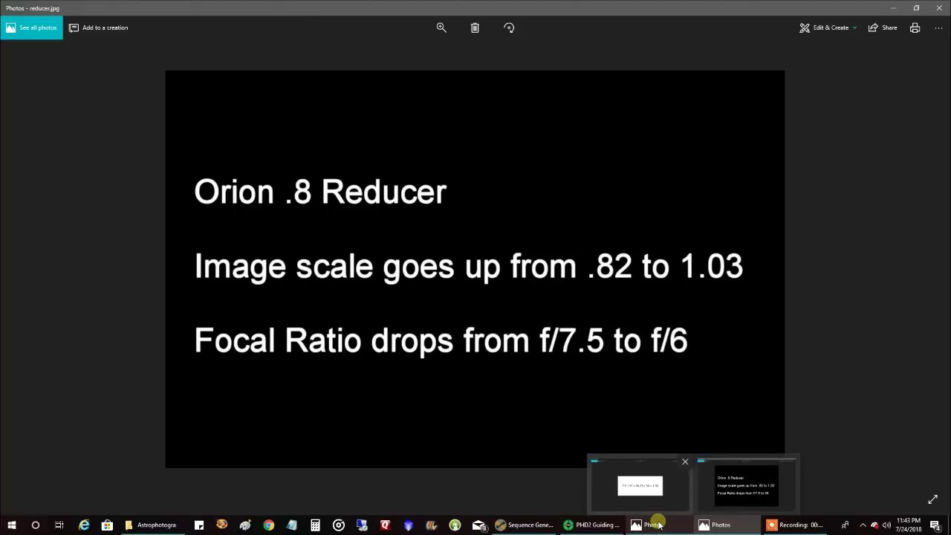
left_click(658, 524)
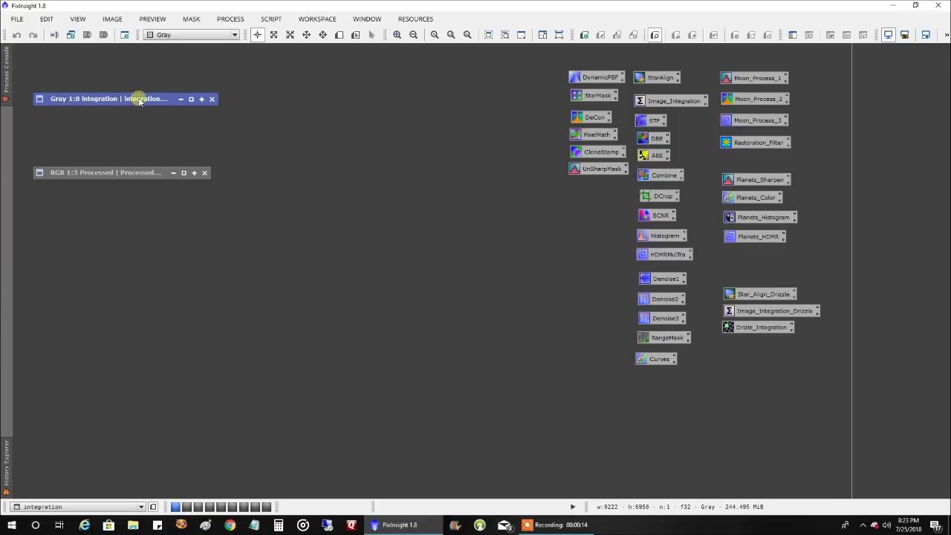
- Expand the collapsed integration image in PixInsight and examine the stars near its center up close
double_click(139, 101)
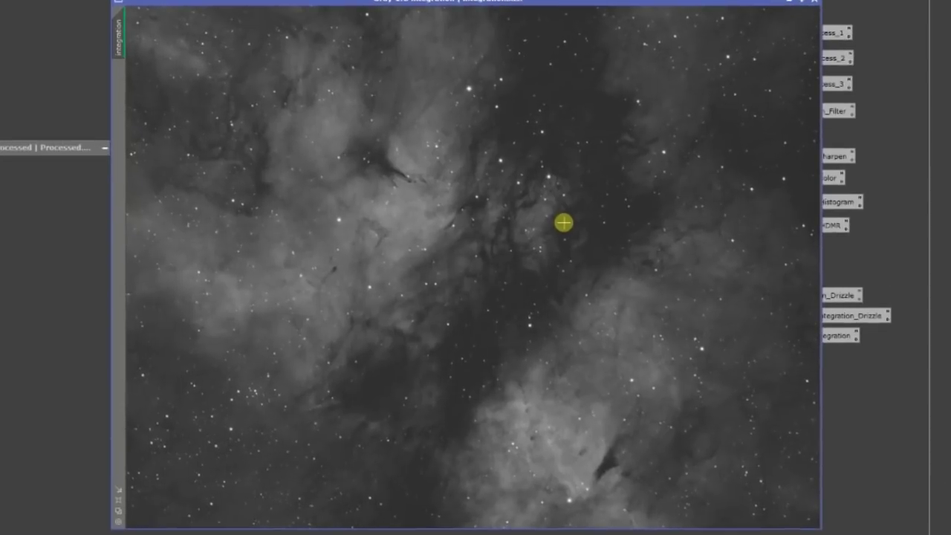
scroll(542, 242, "up", 3)
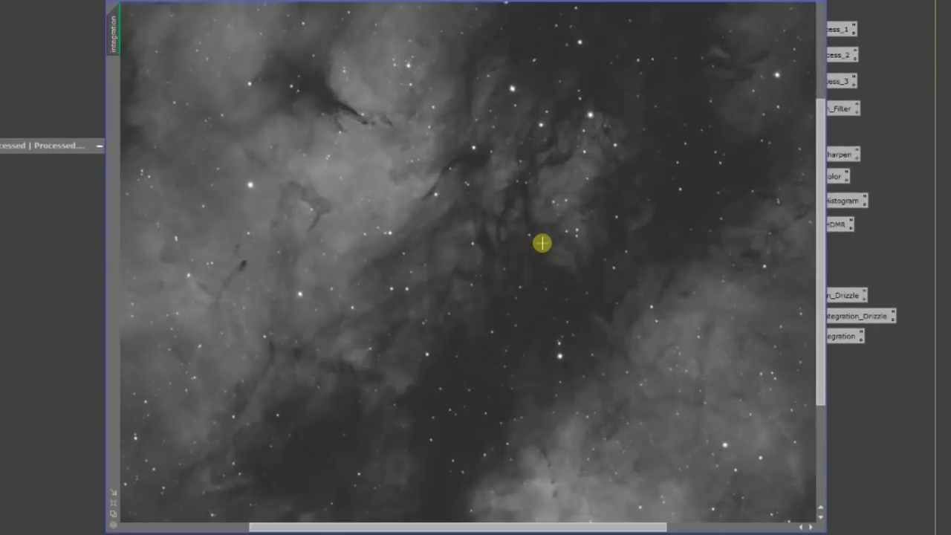
scroll(542, 243, "up", 3)
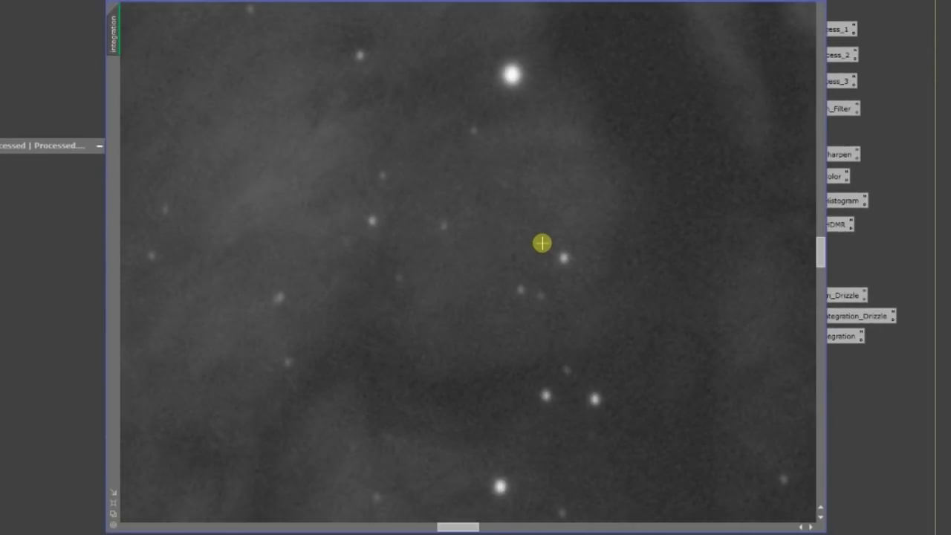
scroll(543, 243, "down", 2)
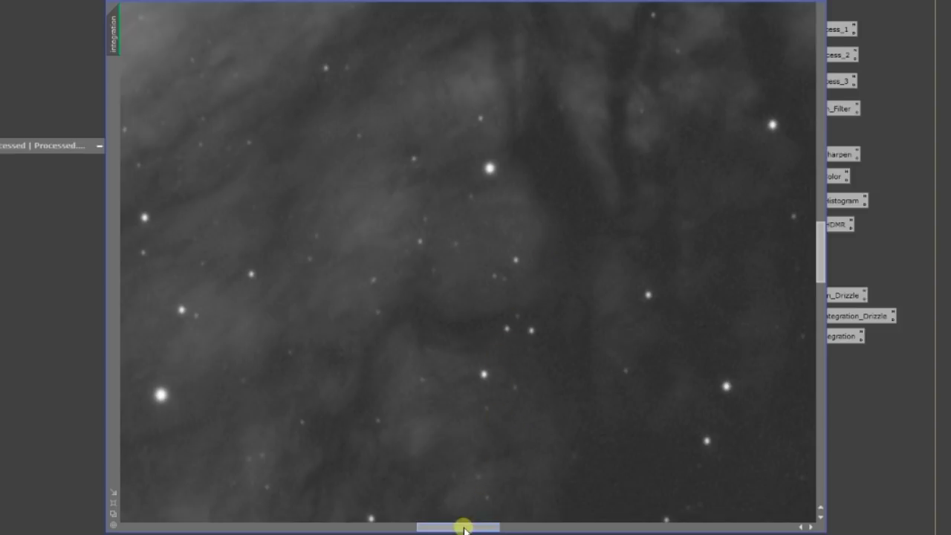
- Examine the star shapes along the integration image's left and right edges and in all four corners
left_click_drag(463, 528, 136, 528)
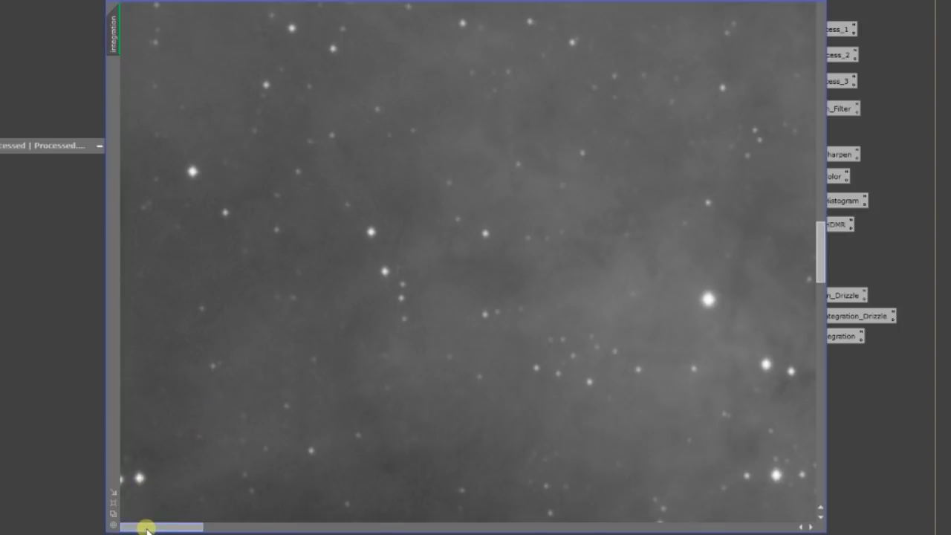
left_click_drag(146, 529, 788, 528)
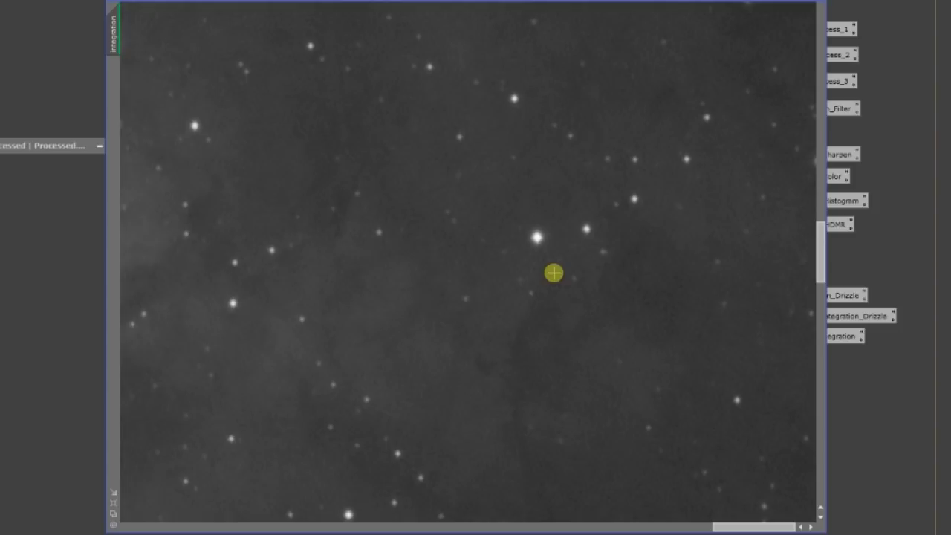
left_click_drag(824, 273, 815, 42)
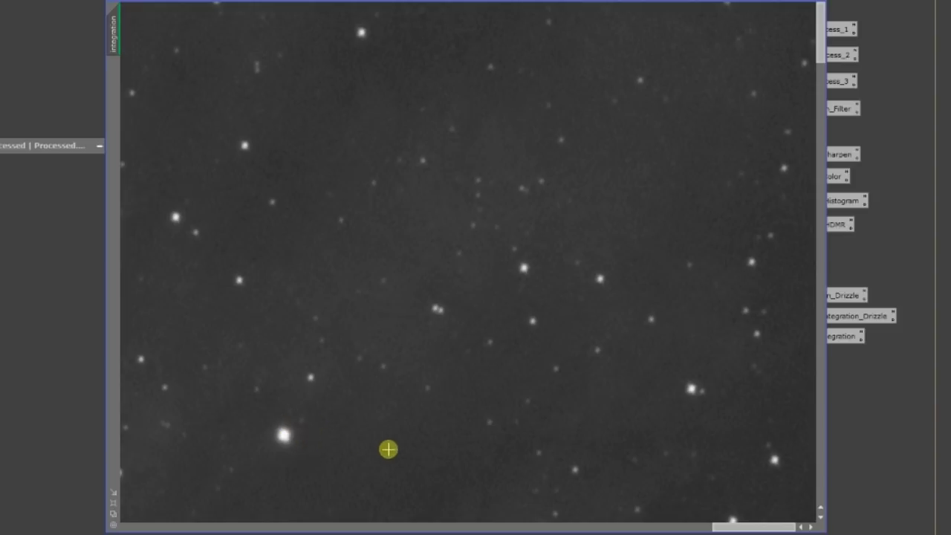
left_click_drag(824, 29, 839, 478)
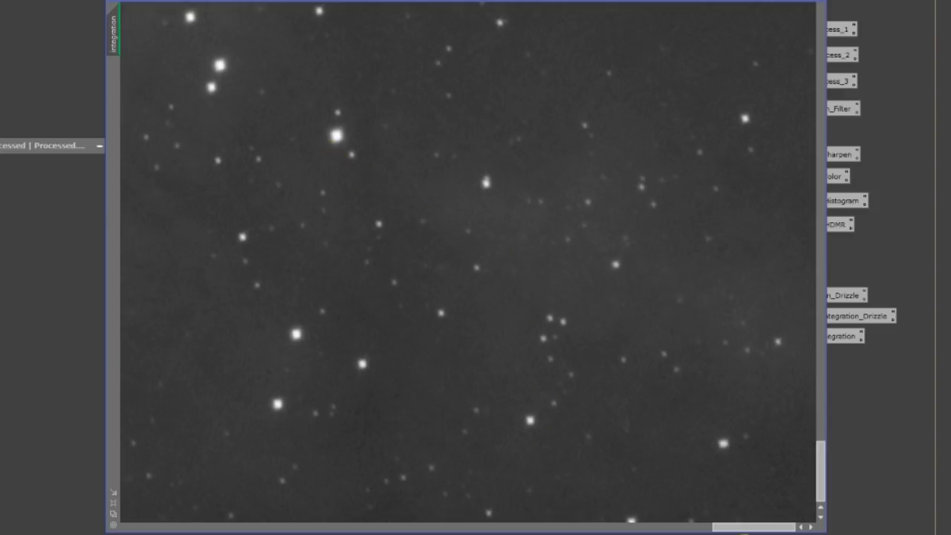
left_click_drag(750, 527, 138, 515)
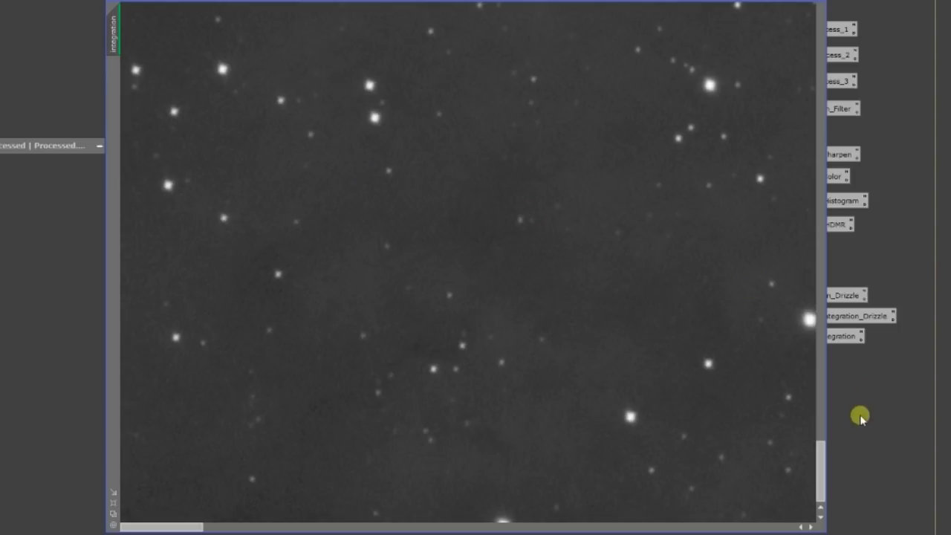
left_click_drag(821, 471, 809, 6)
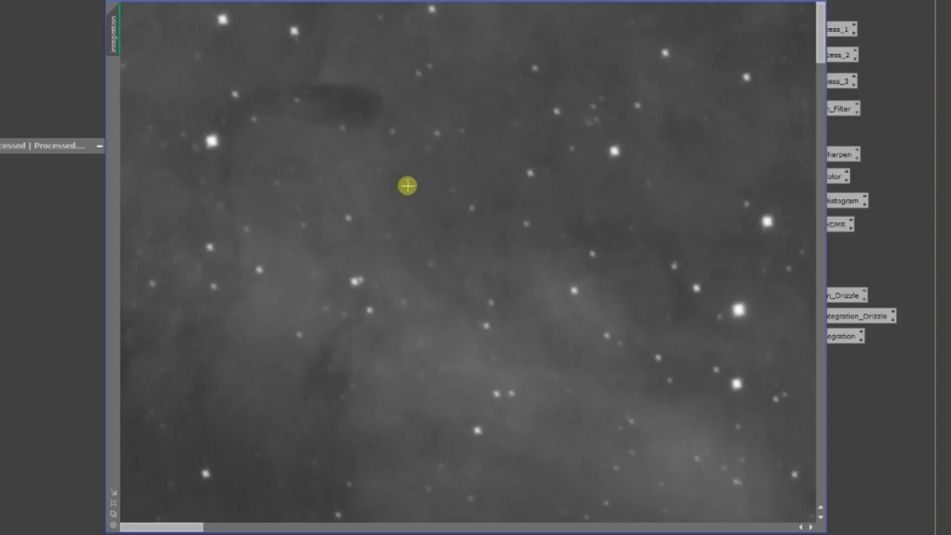
- Examine the nebula detail out to the full integration image at 1:8, and collapse its window
scroll(416, 200, "down", 1)
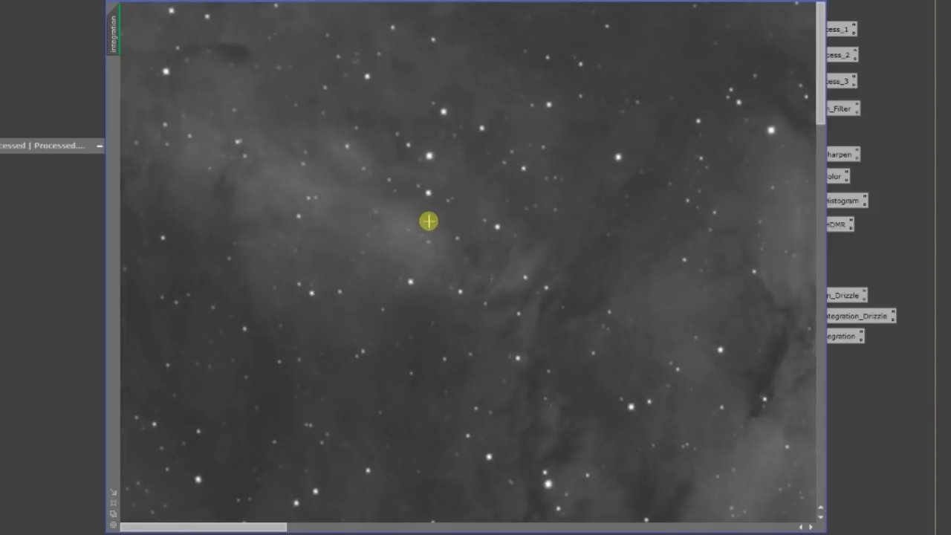
scroll(428, 221, "down", 1)
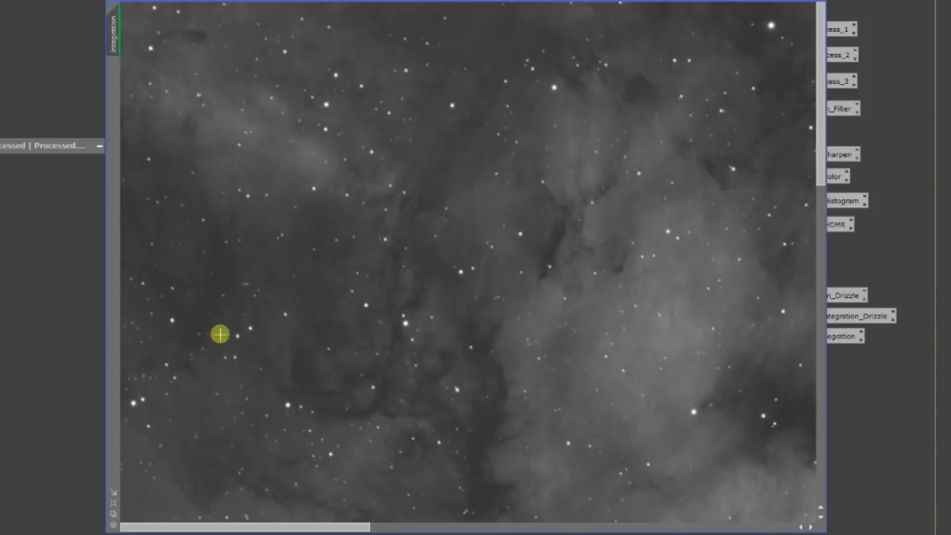
scroll(375, 387, "down", 1)
scroll(375, 387, "down", 1)
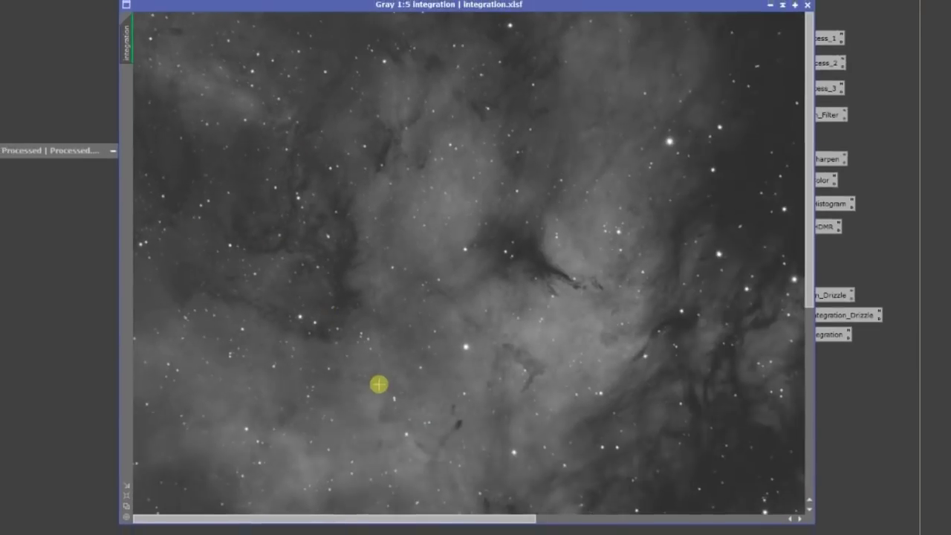
scroll(375, 387, "down", 1)
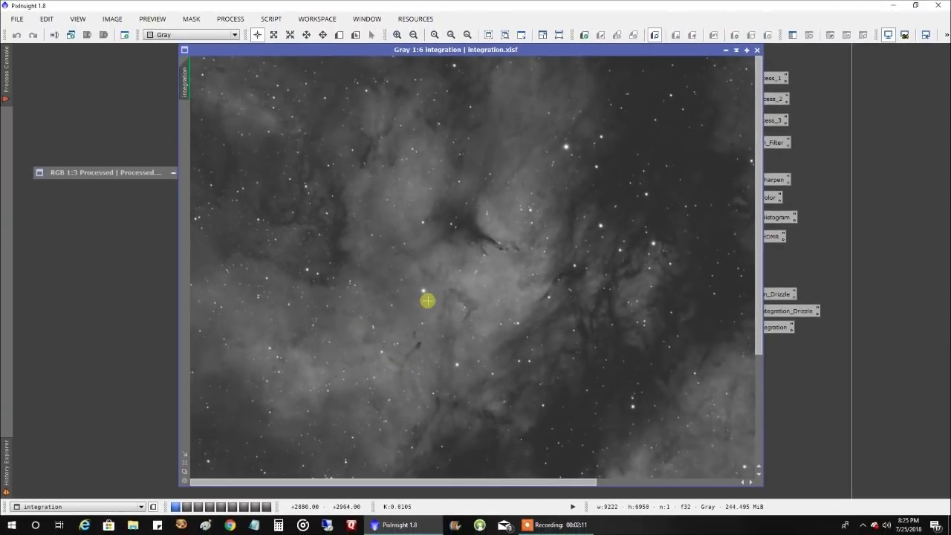
scroll(424, 303, "down", 1)
scroll(426, 304, "down", 1)
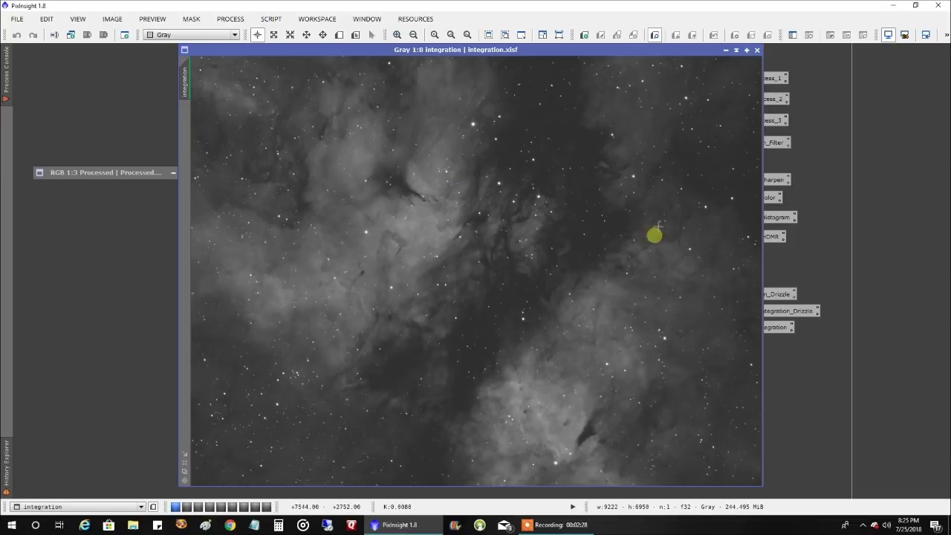
left_click(736, 52)
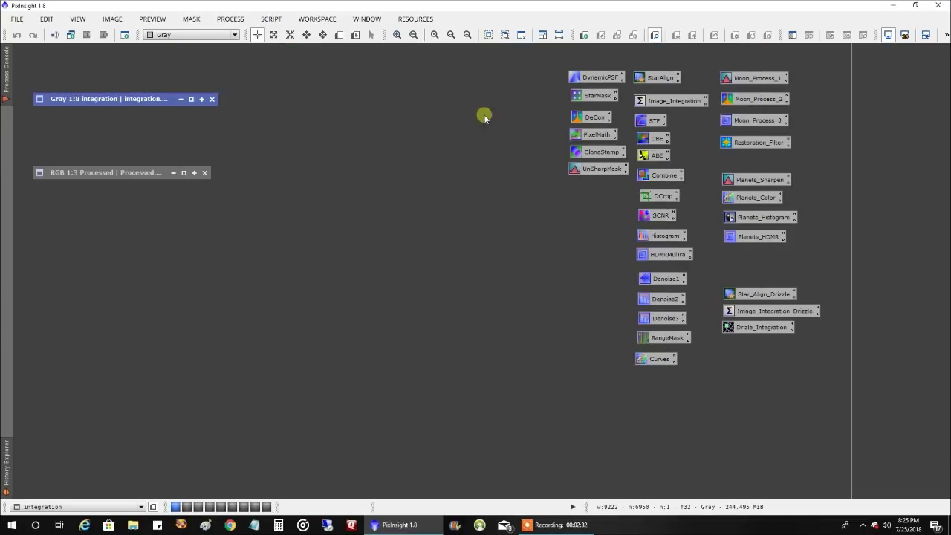
- Expand the collapsed Processed.jpg image and place its window on the right side of the workspace
double_click(131, 176)
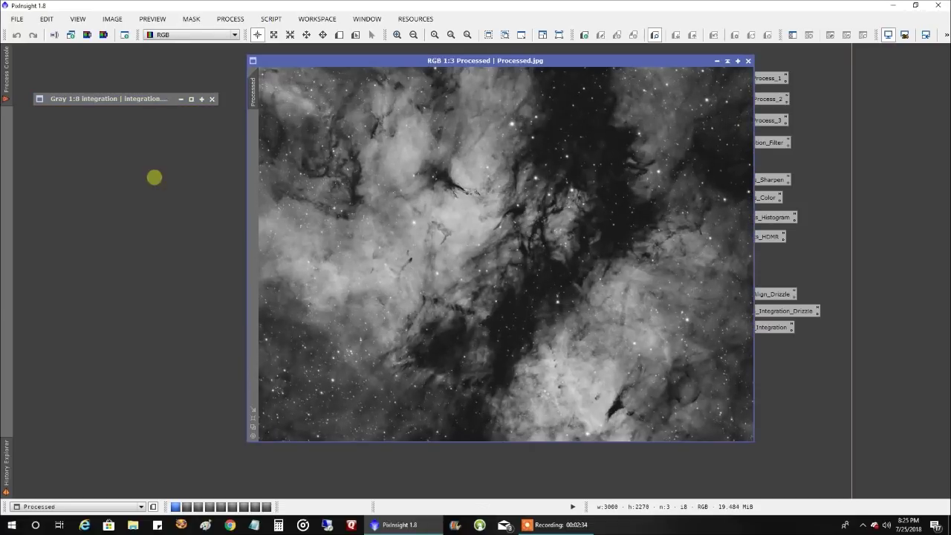
scroll(495, 259, "down", 4)
scroll(496, 259, "up", 4)
left_click_drag(545, 61, 713, 84)
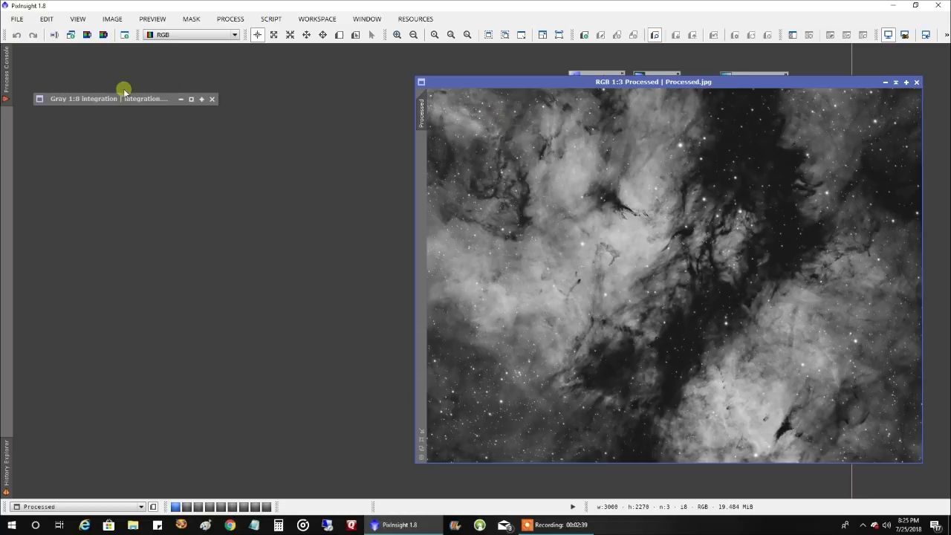
- Expand the integration image again and arrange it beside the Processed.jpg window for comparison, with Processed.jpg in front
double_click(122, 98)
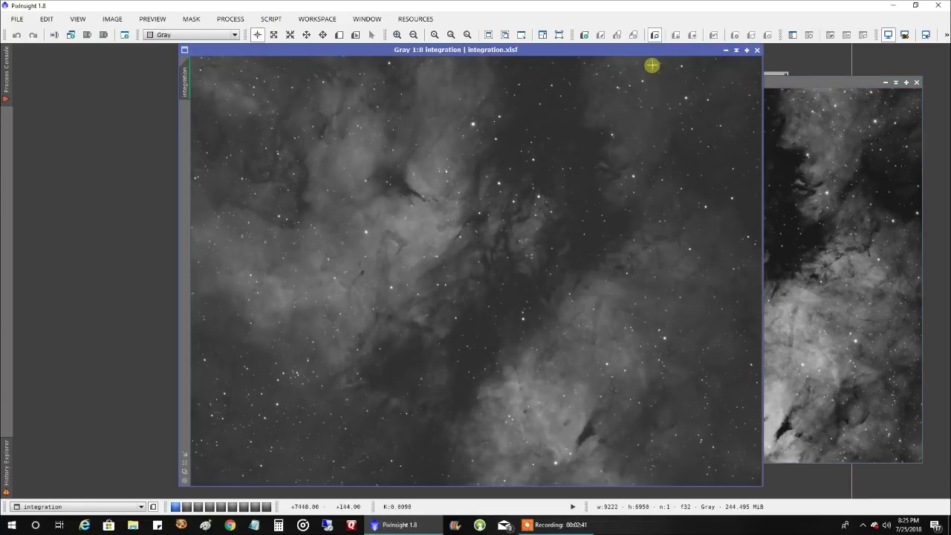
left_click_drag(647, 49, 538, 67)
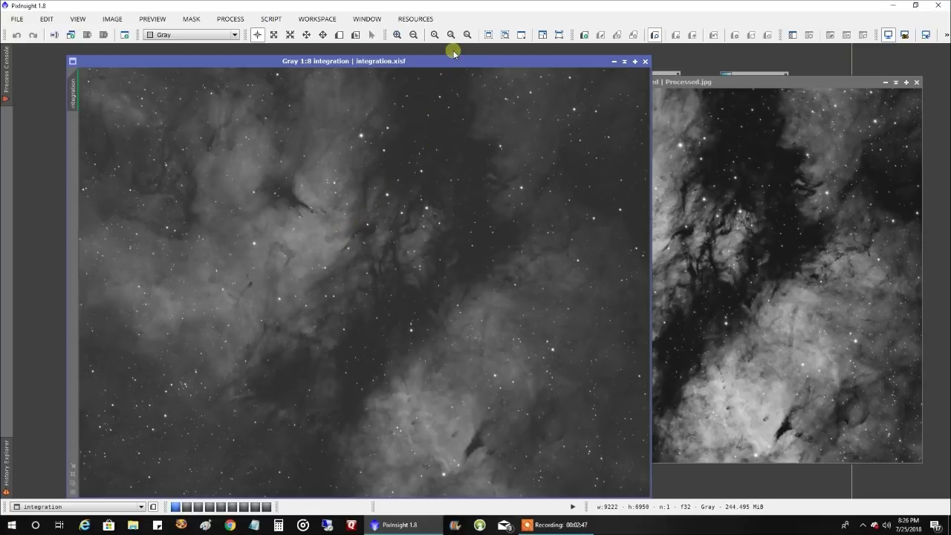
left_click_drag(453, 61, 400, 49)
left_click_drag(718, 83, 687, 69)
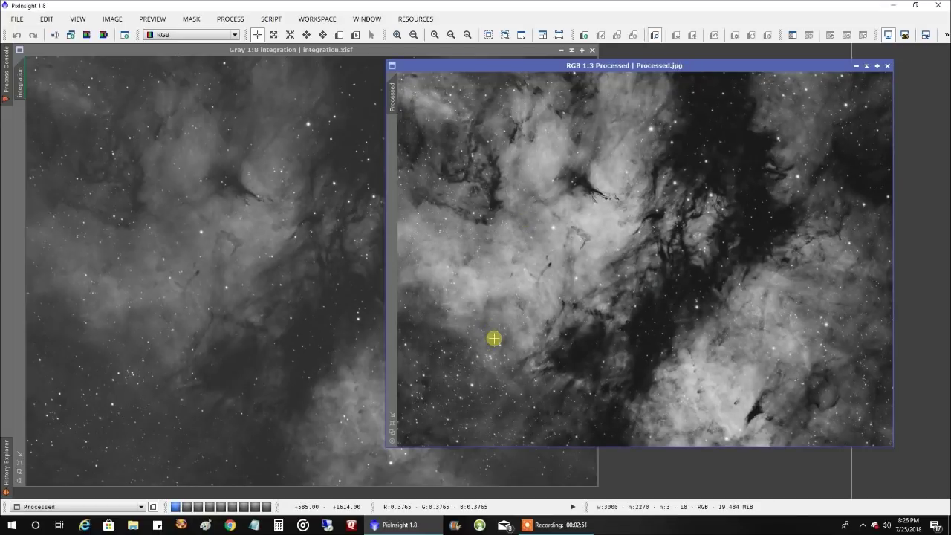